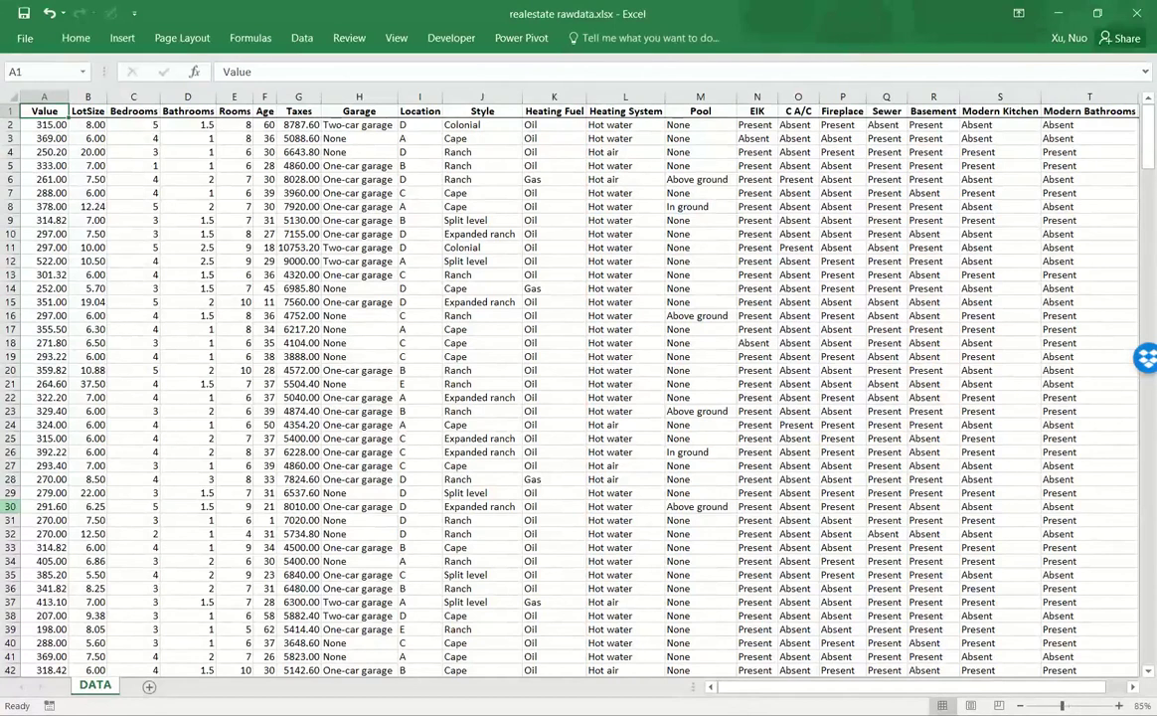
In the house dataset, select the row 4 record, then all Value entries down column A.
click(9, 152)
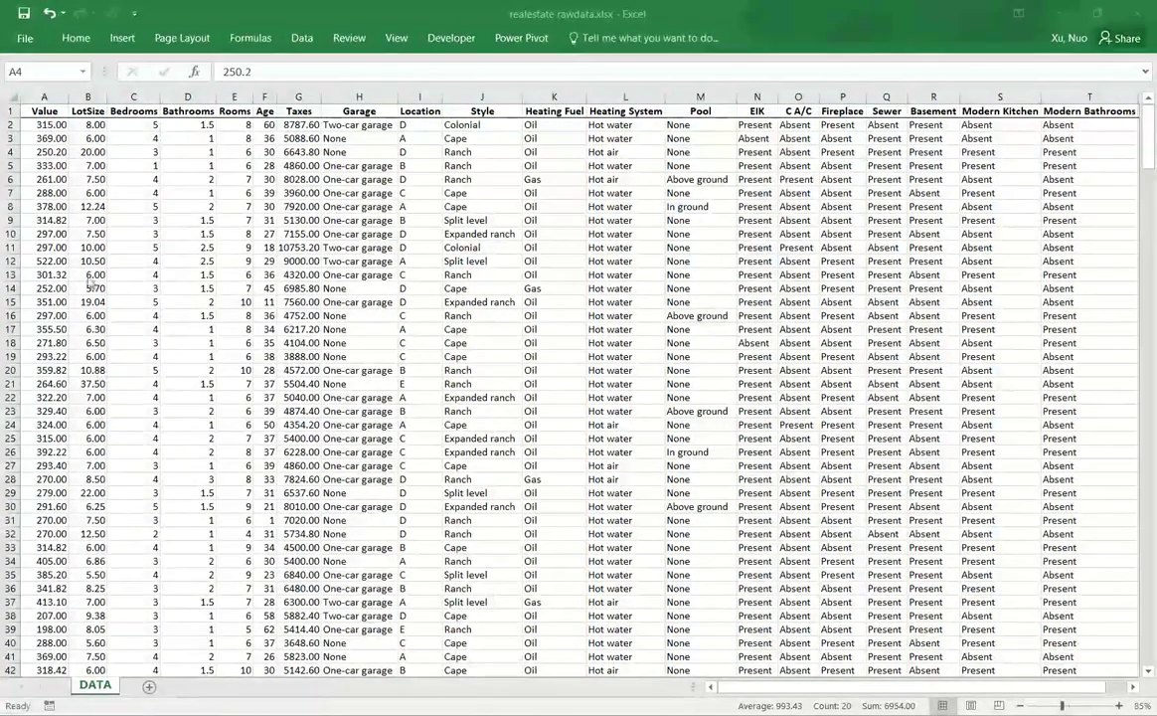
click(40, 111)
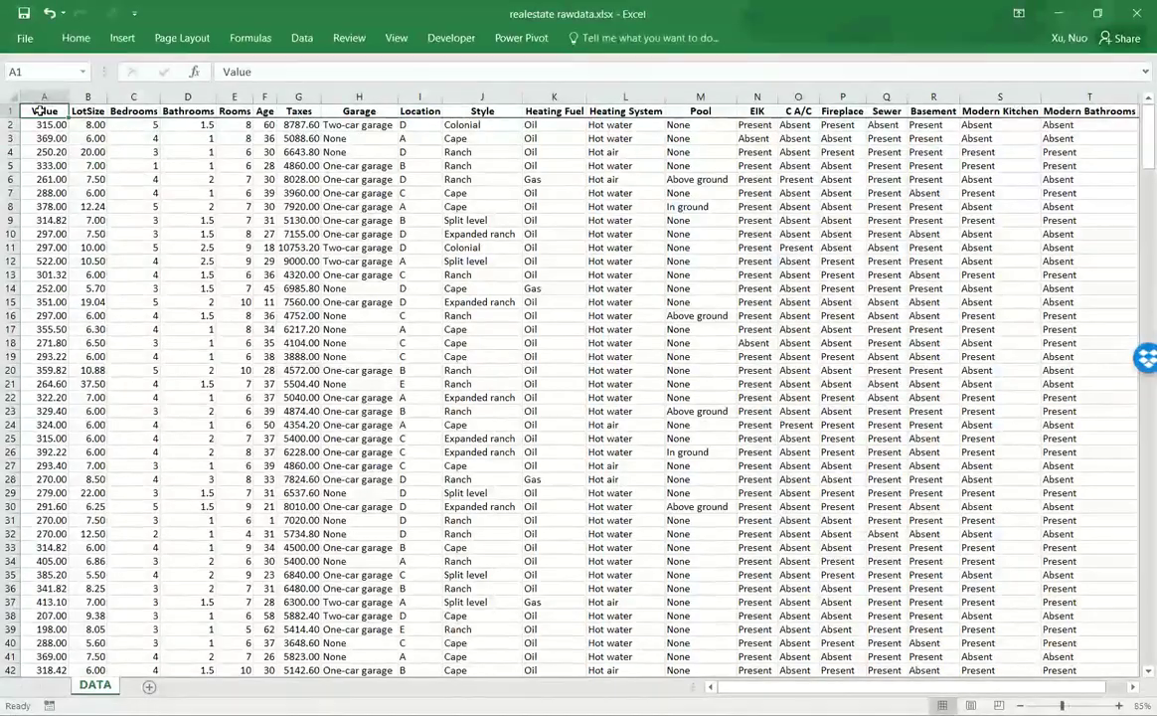
key(ctrl+shift+Down)
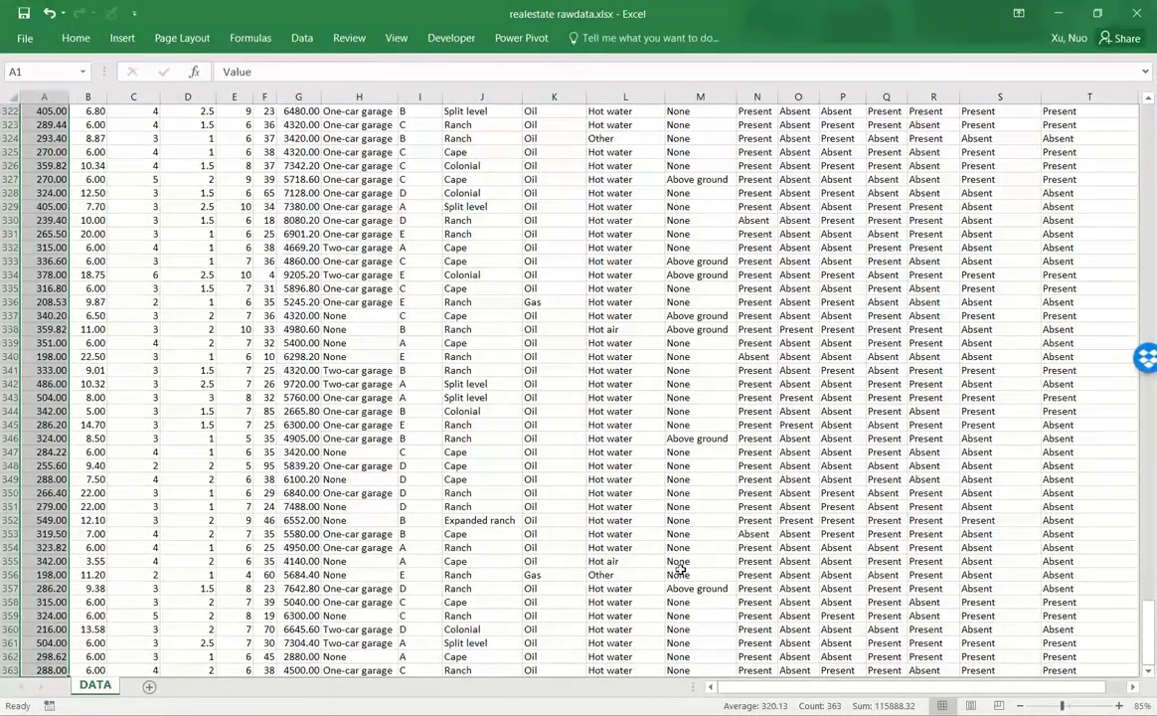
scroll(713, 566, up, 13)
drag(1149, 603, 1150, 115)
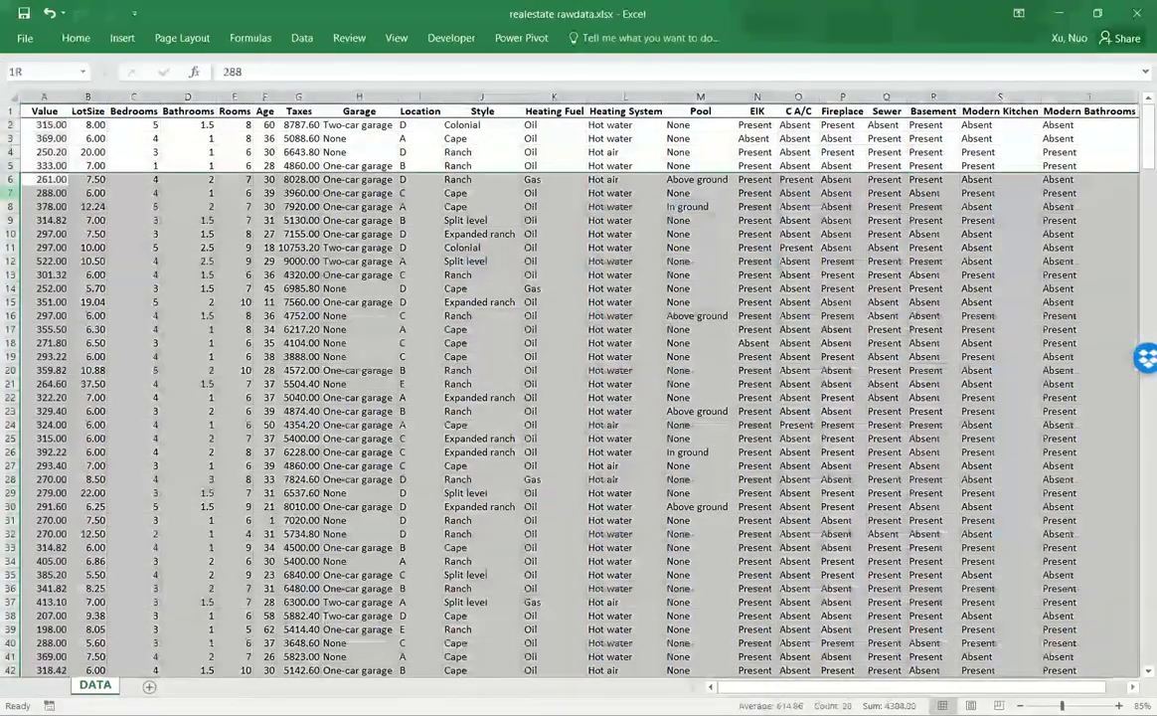
Highlight the row 7 record, the header row of field names, a Hot water entry and the Bedrooms column.
click(18, 192)
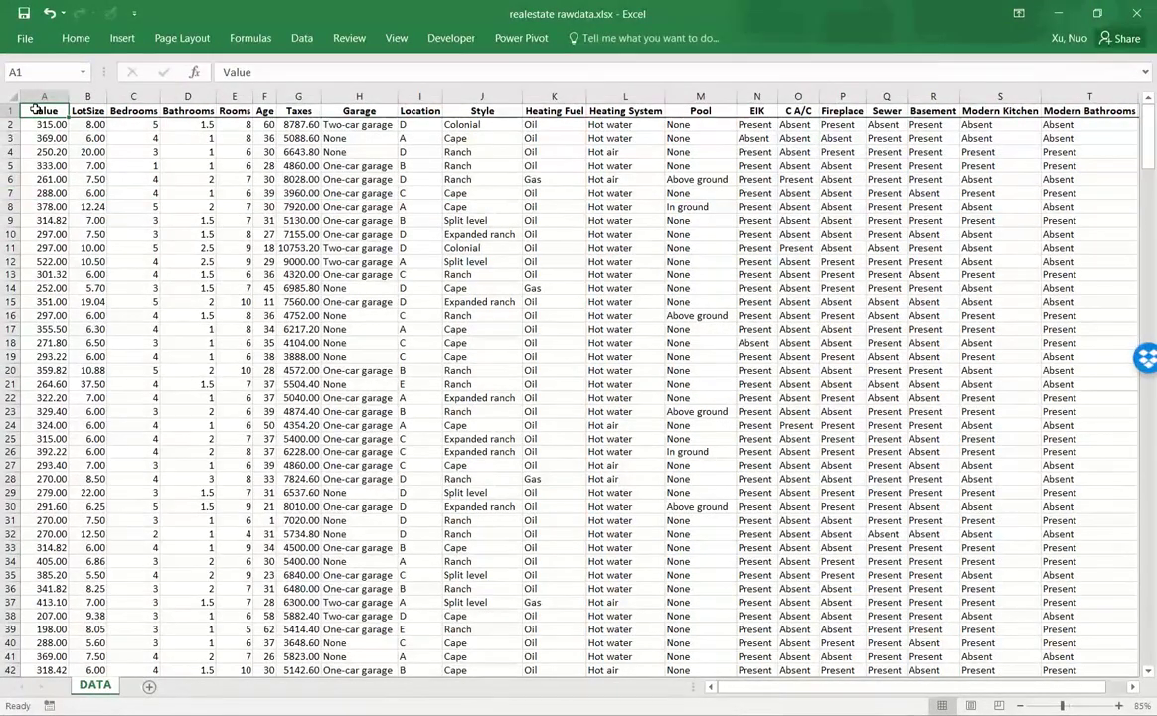
key(ctrl+shift+Right)
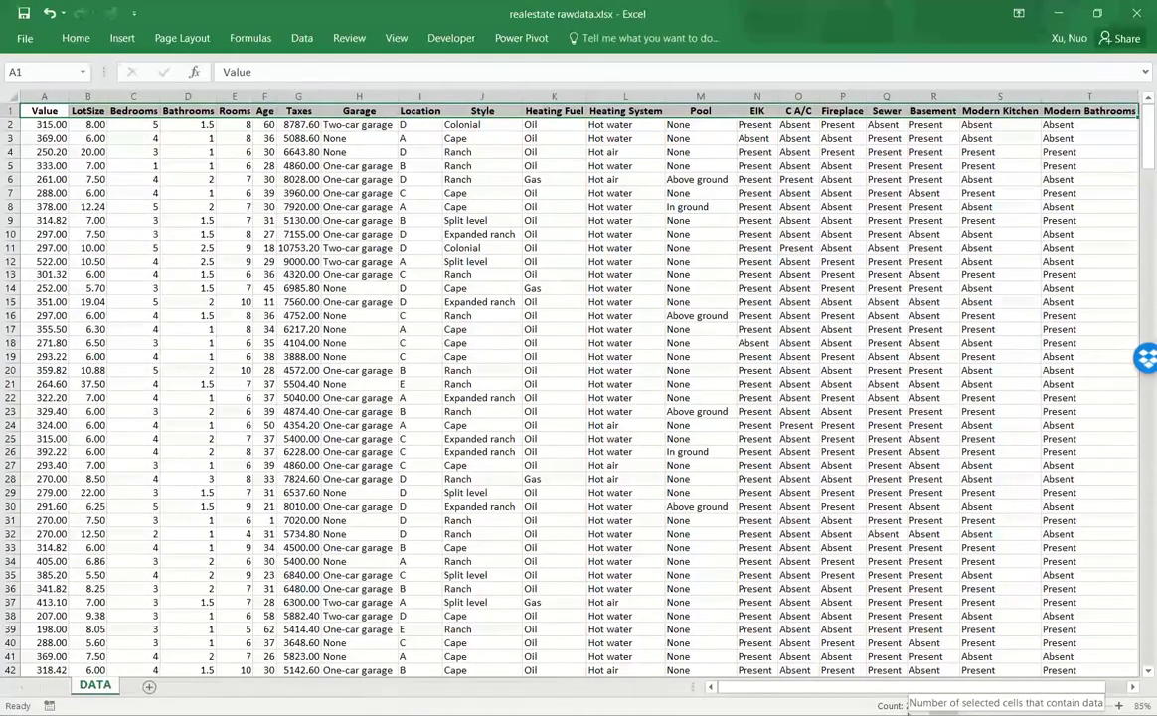
click(614, 368)
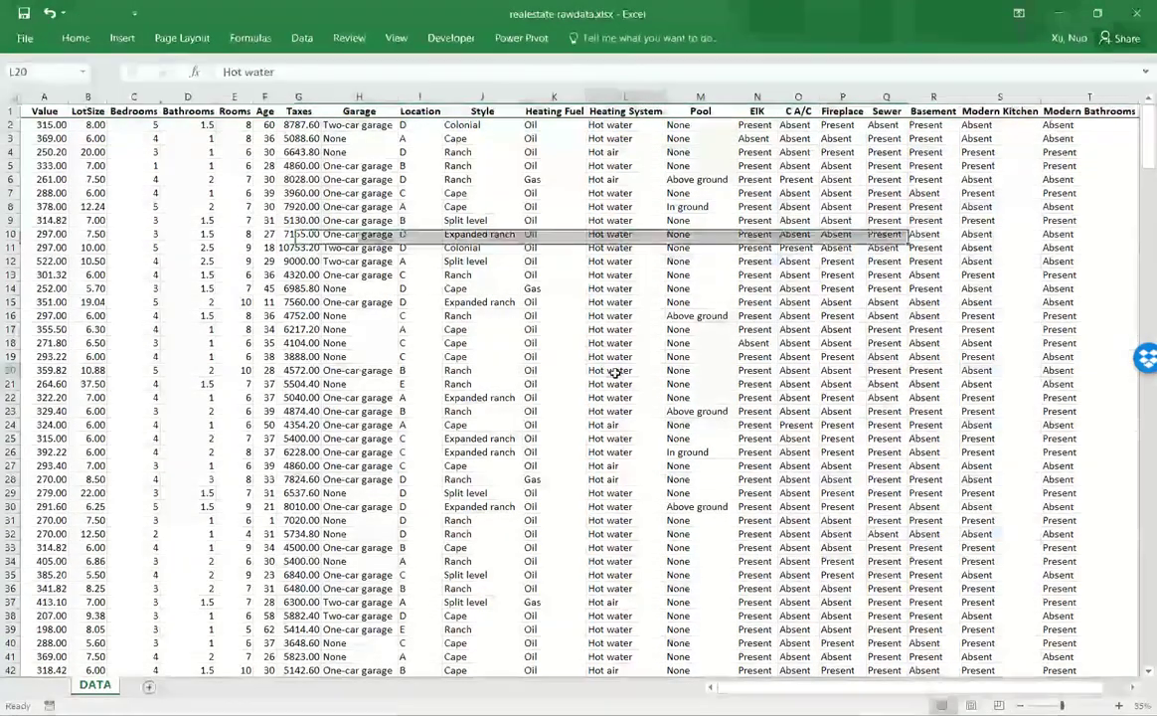
click(134, 98)
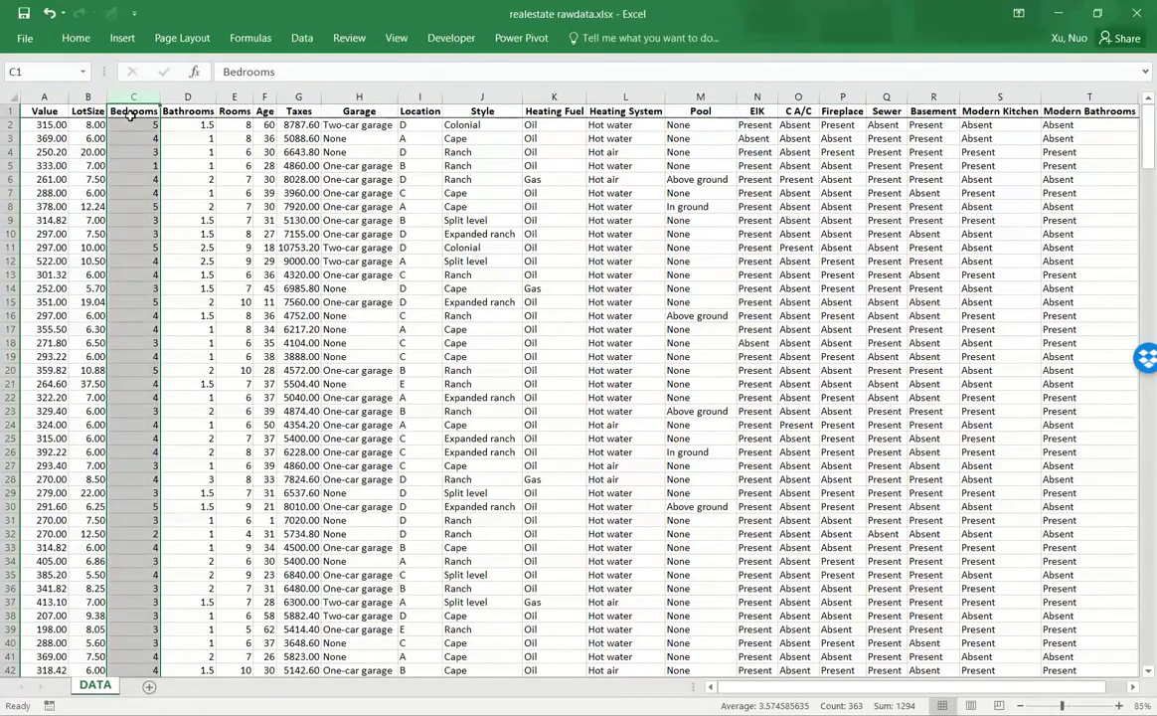
click(235, 274)
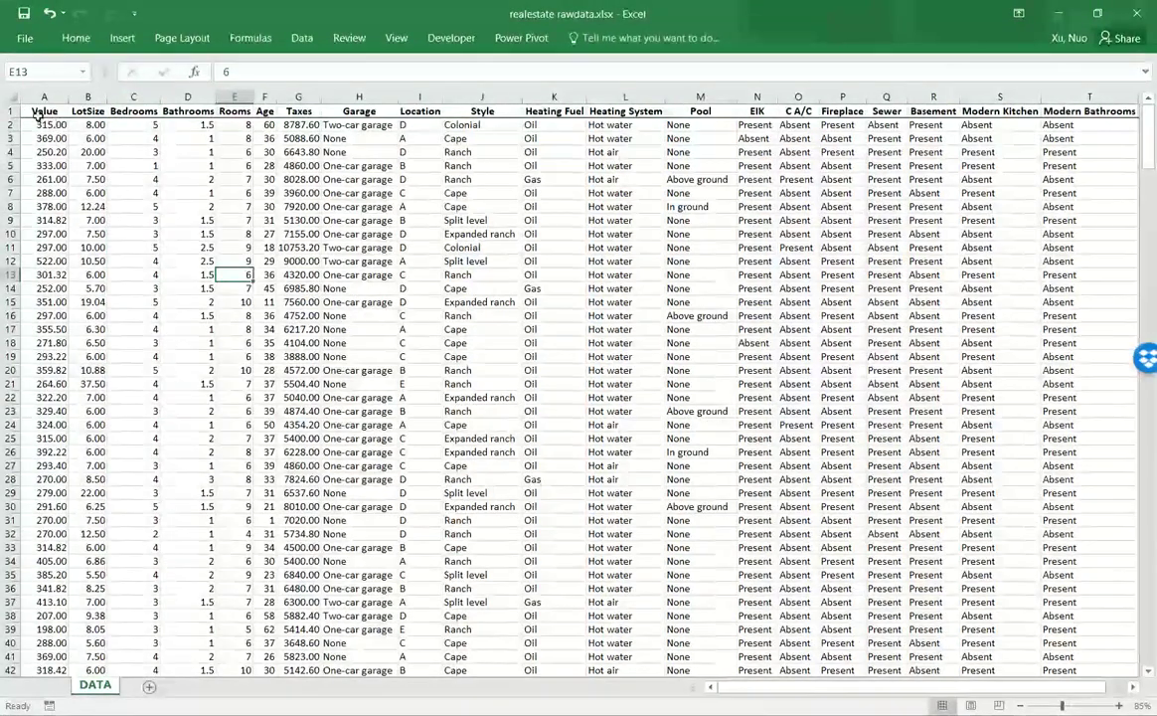
click(43, 111)
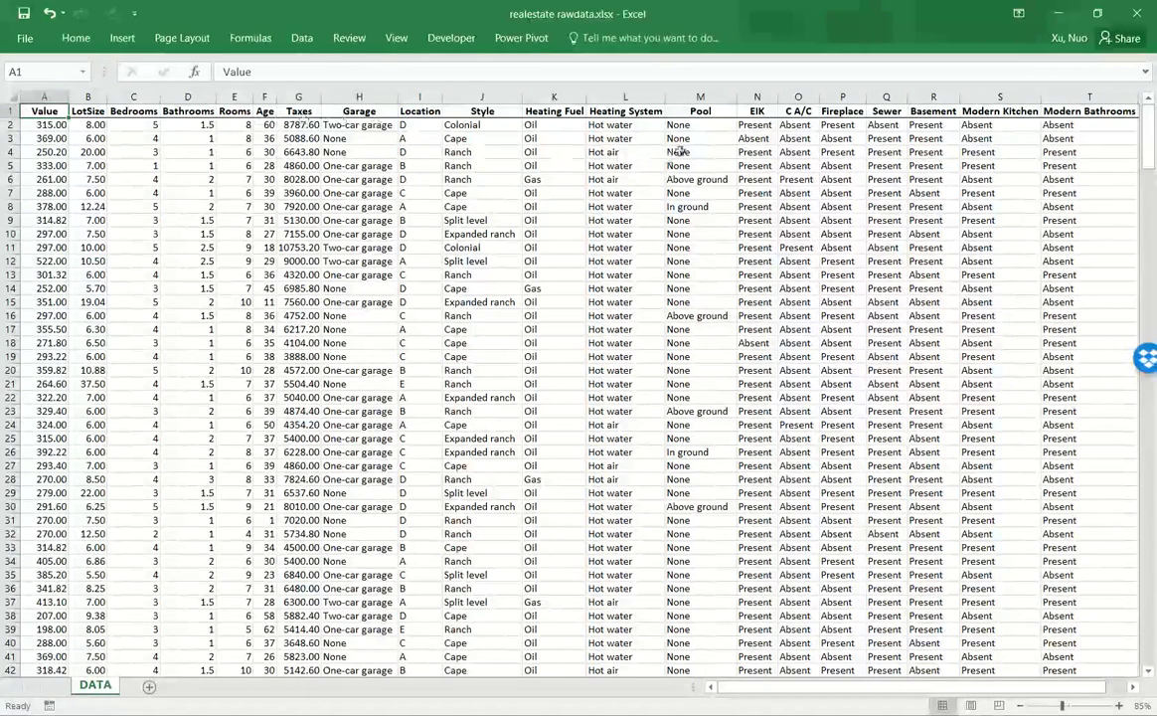
Point out the EIK heading, then select the Value, LotSize, Garage, Location and Style columns.
click(758, 112)
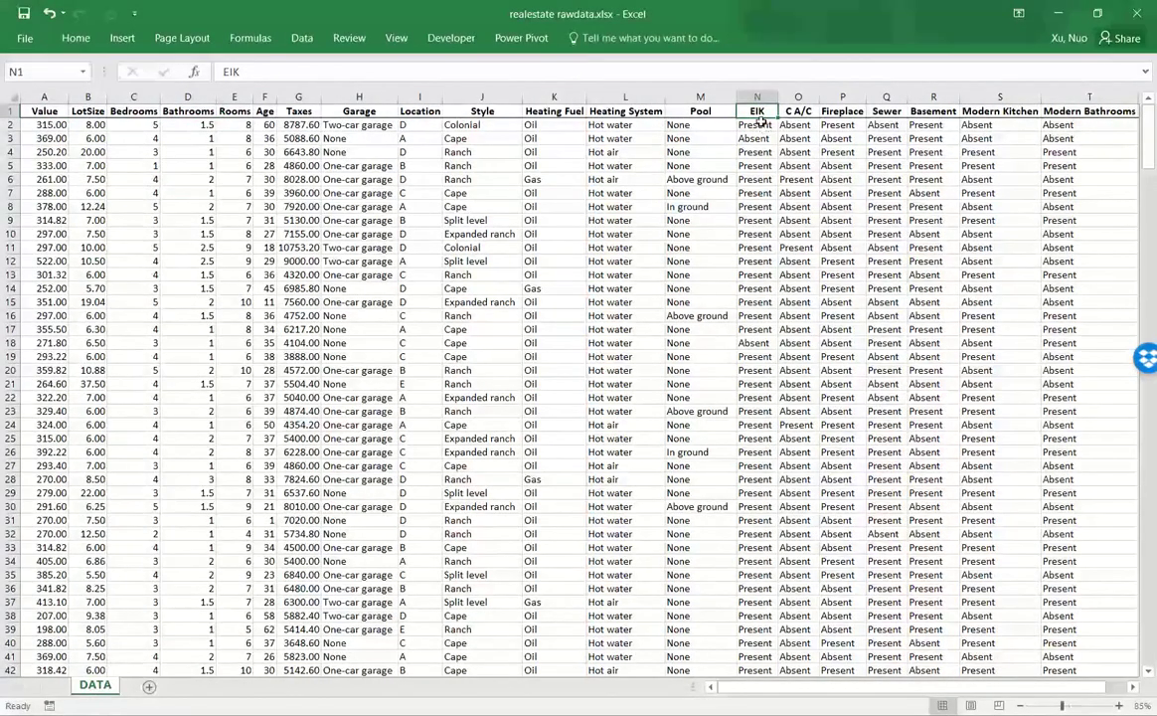
click(427, 314)
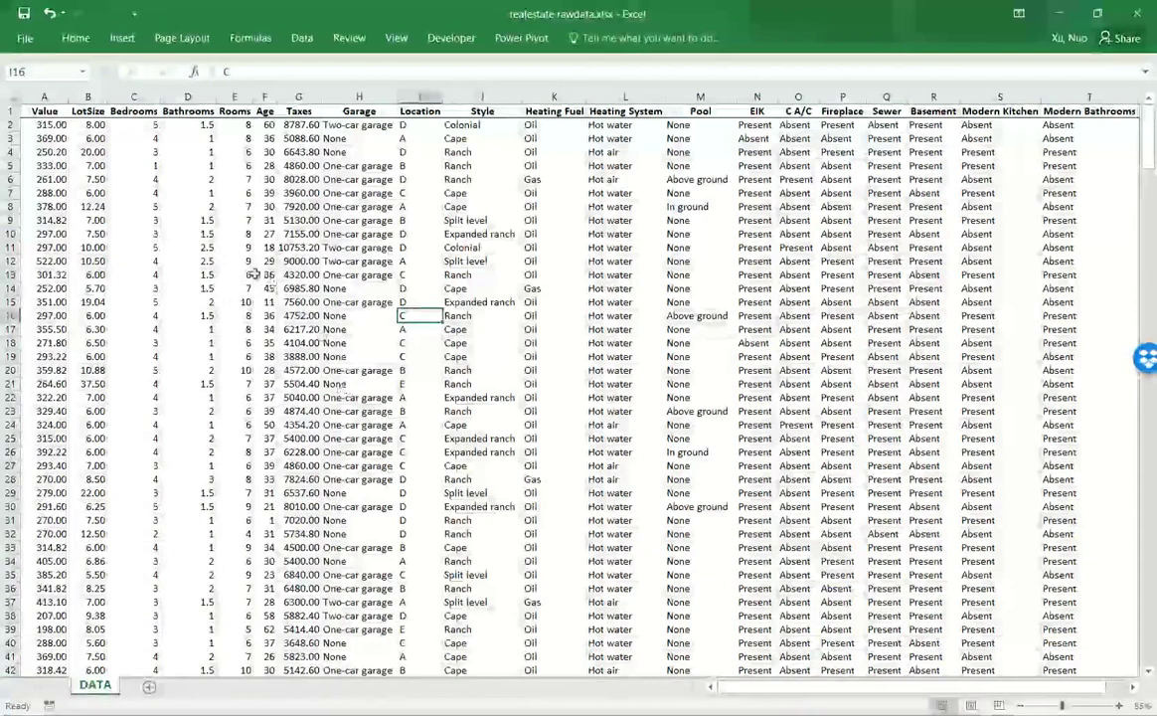
click(45, 98)
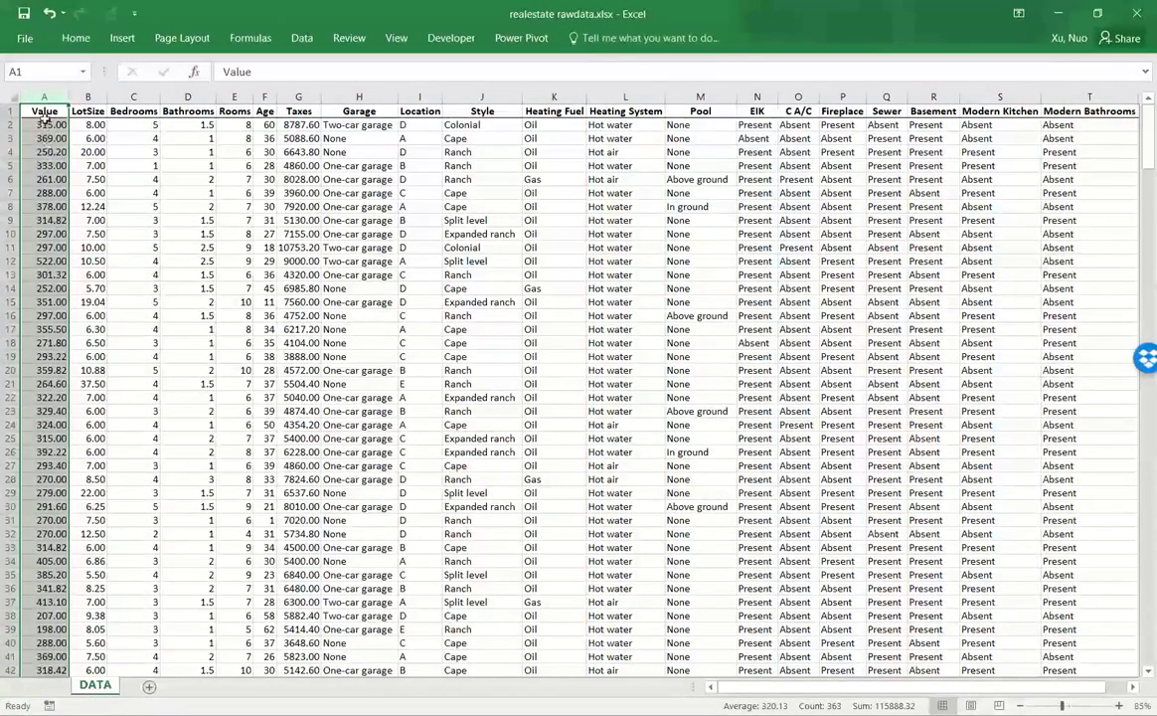
click(88, 98)
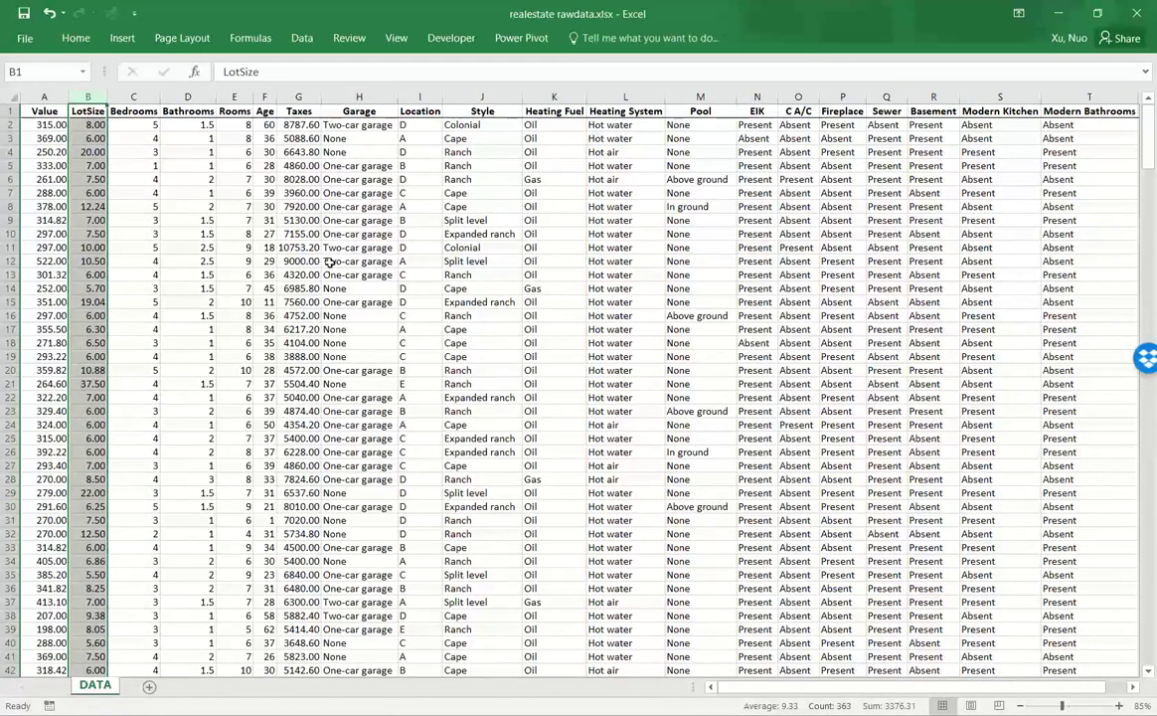
click(357, 97)
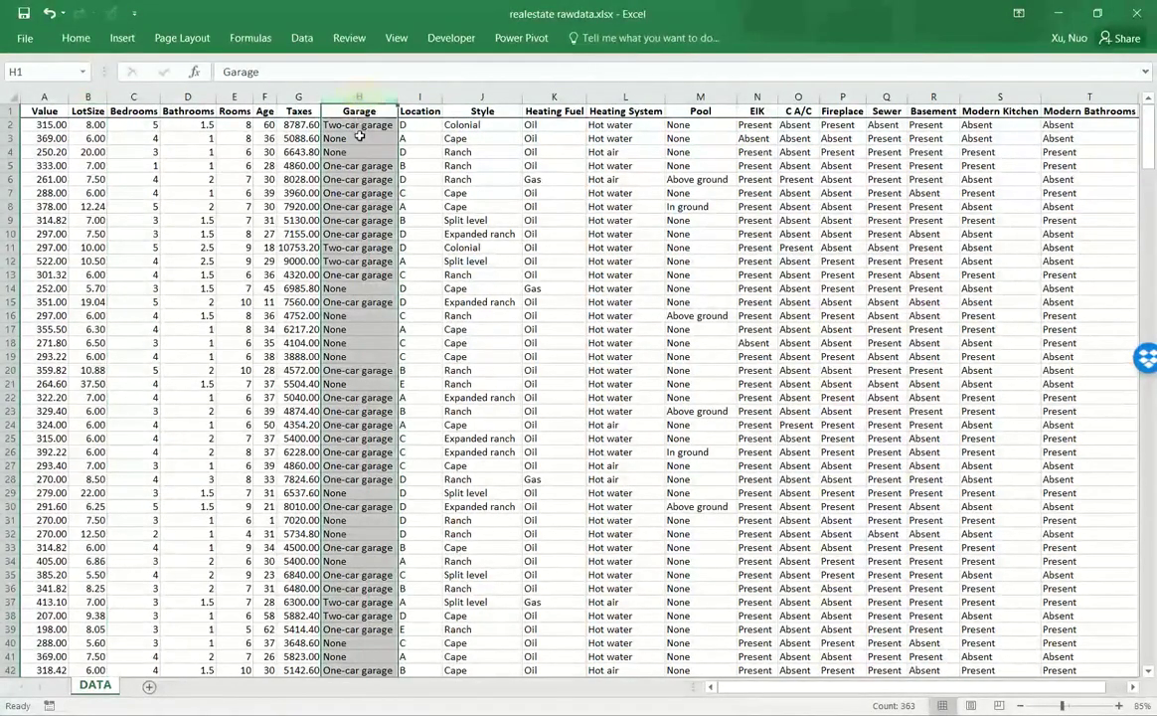
click(403, 98)
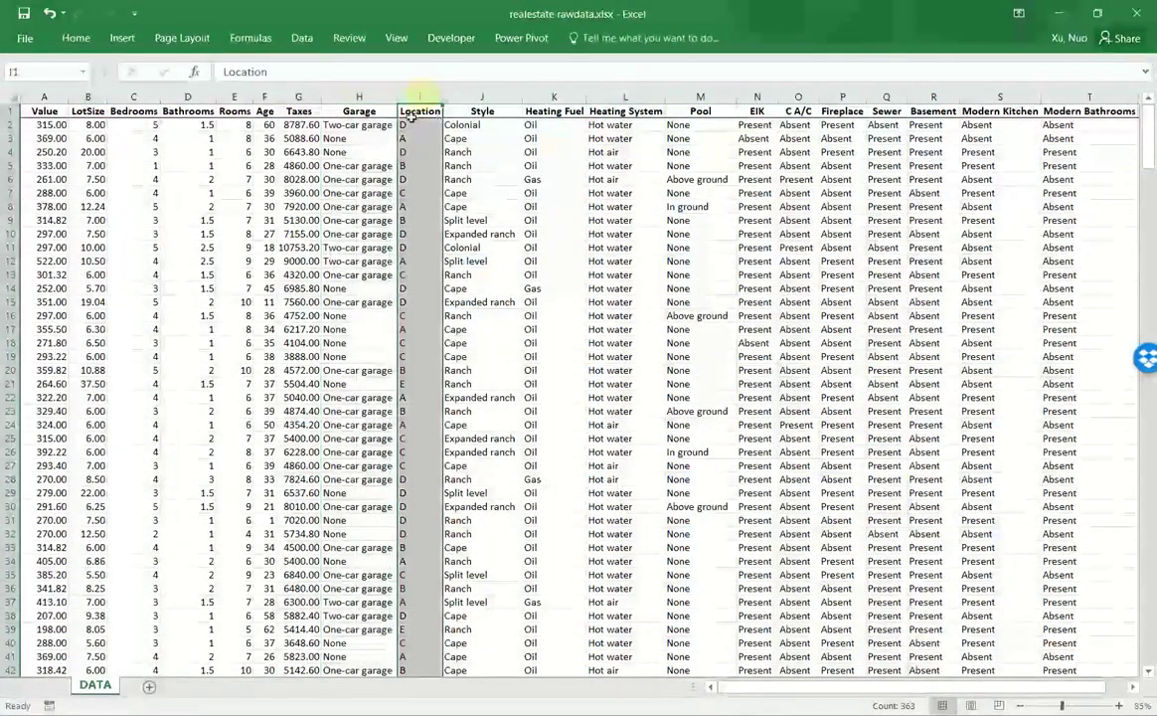
click(467, 98)
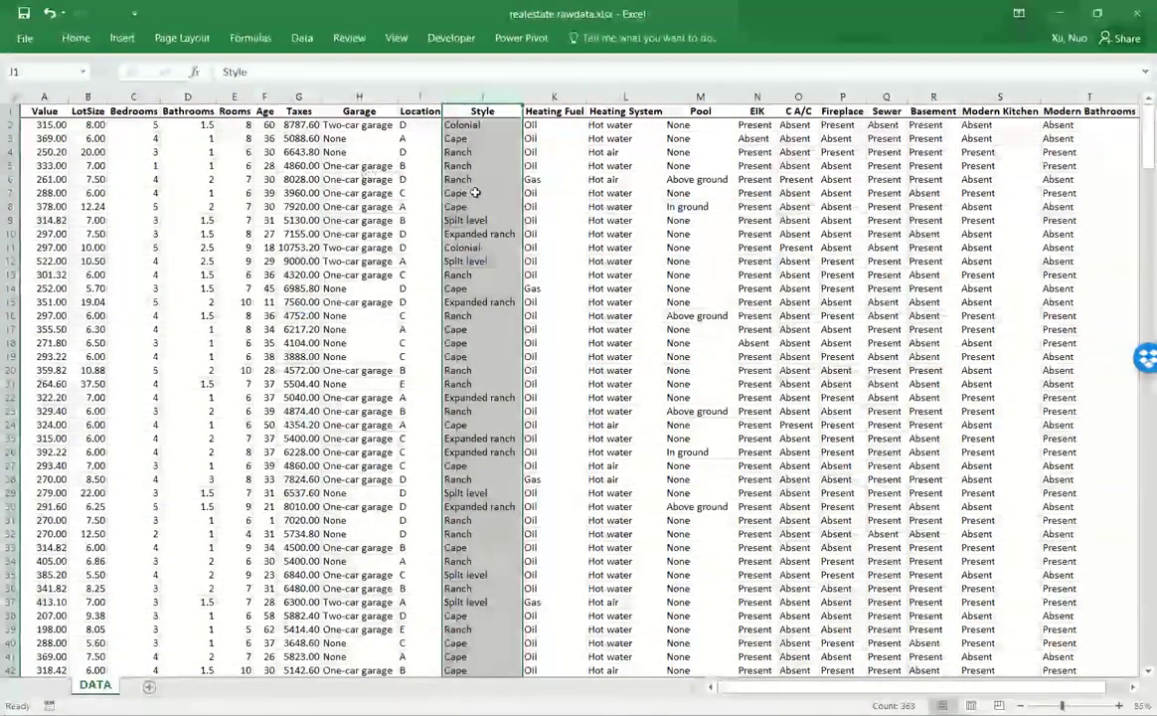
Check Location entry B in I5 and the Garage entries, then page down to Word's lecture highlights.
click(412, 165)
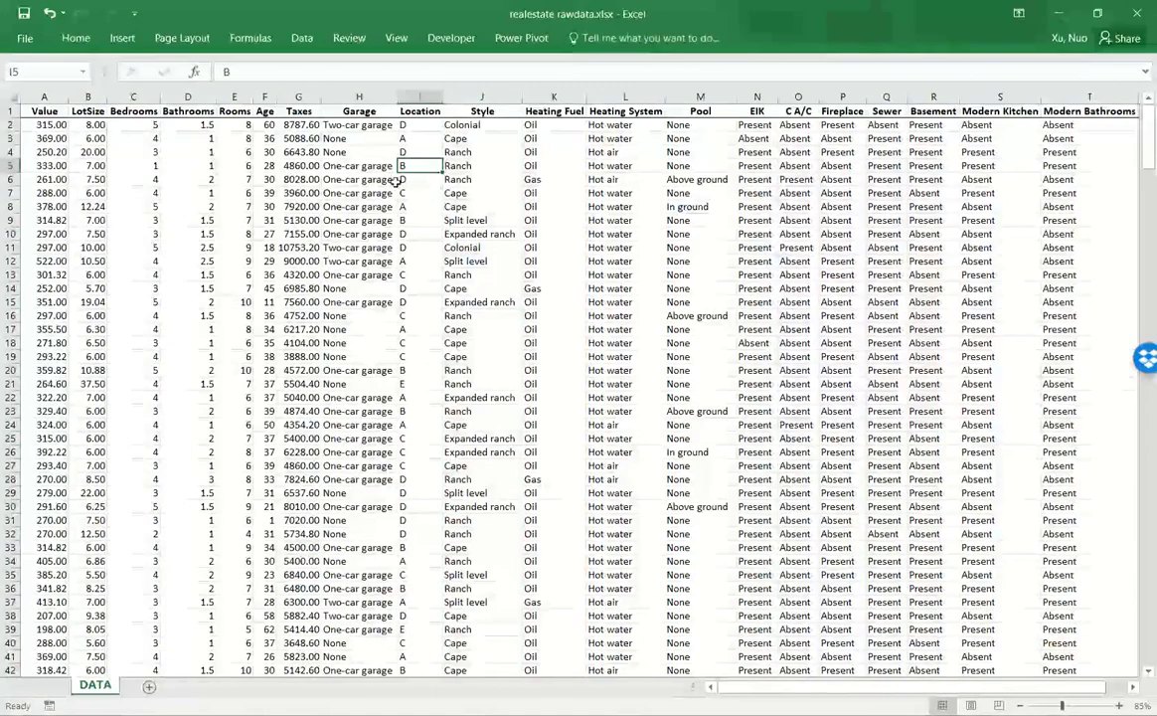
key(Left)
key(Down)
key(Down)
key(Down)
key(Down)
key(Down)
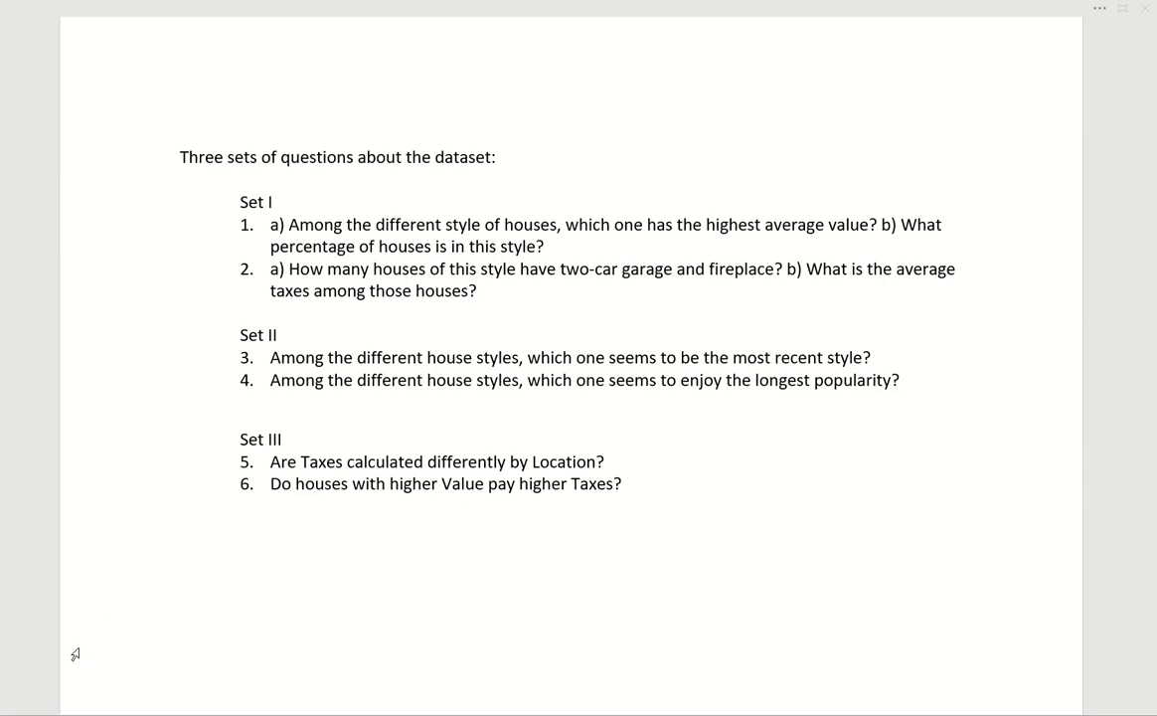
key(Page_Down)
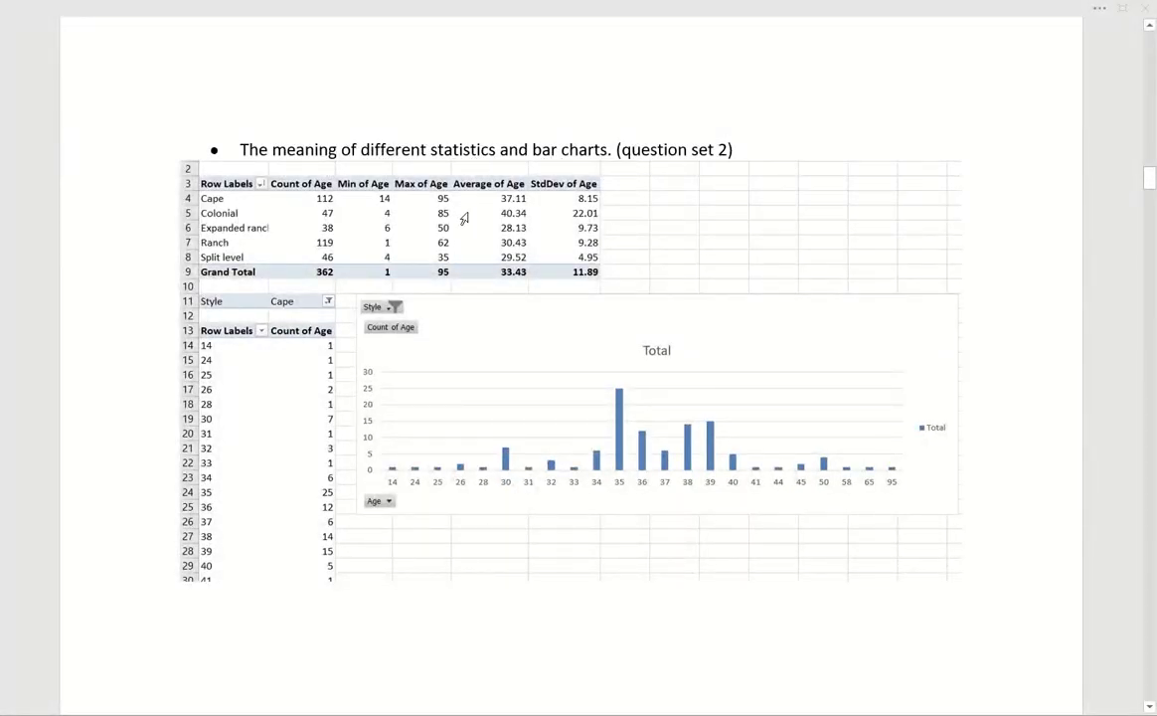
Scroll past the Taxes line chart to the question 6 scatter plot and filtered house table.
scroll(427, 211, down, 10)
scroll(429, 215, down, 20)
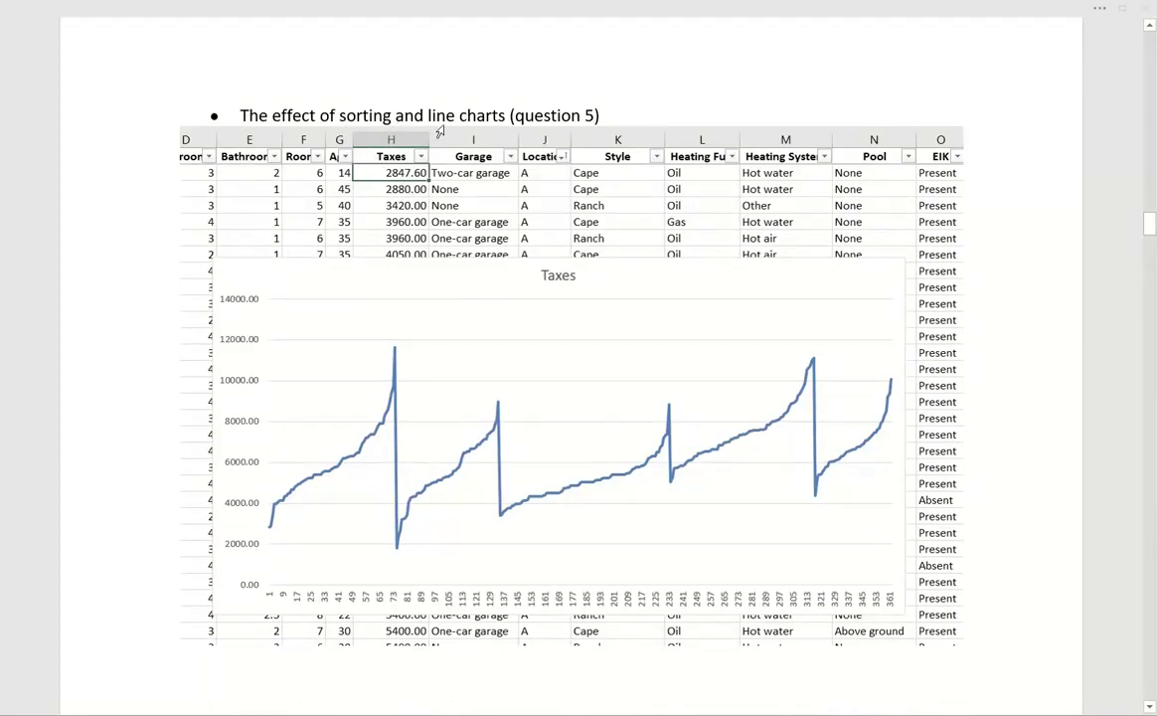
scroll(523, 333, down, 3)
scroll(524, 333, down, 20)
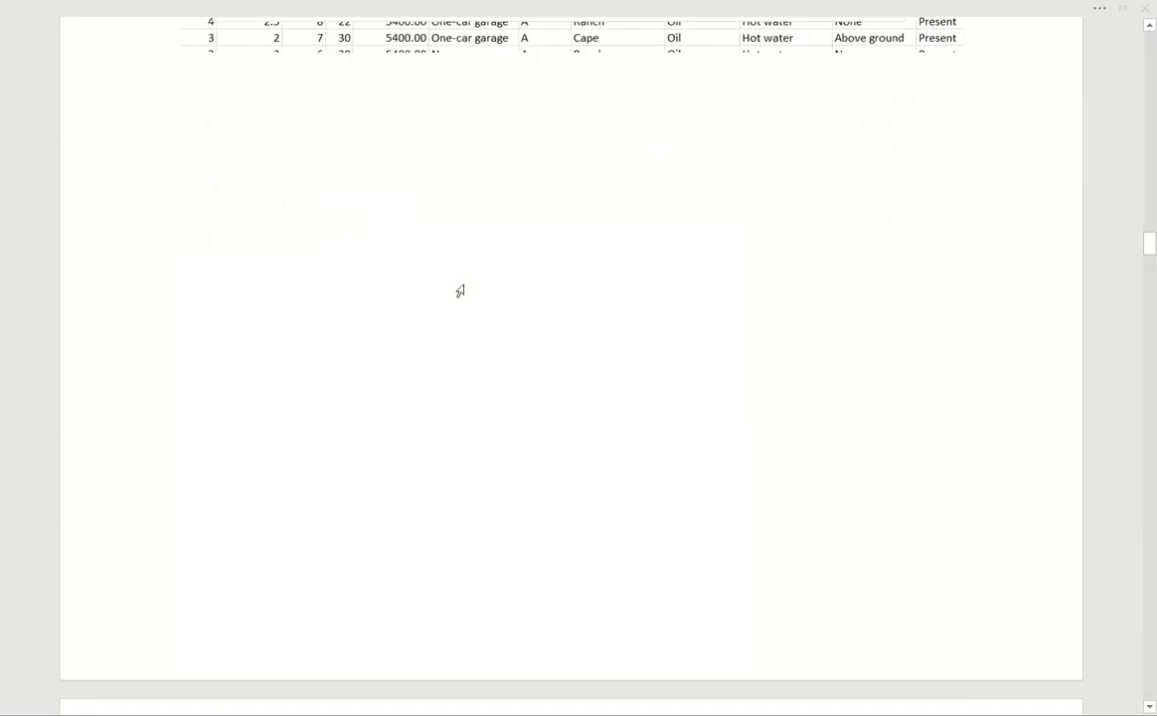
scroll(462, 274, down, 2)
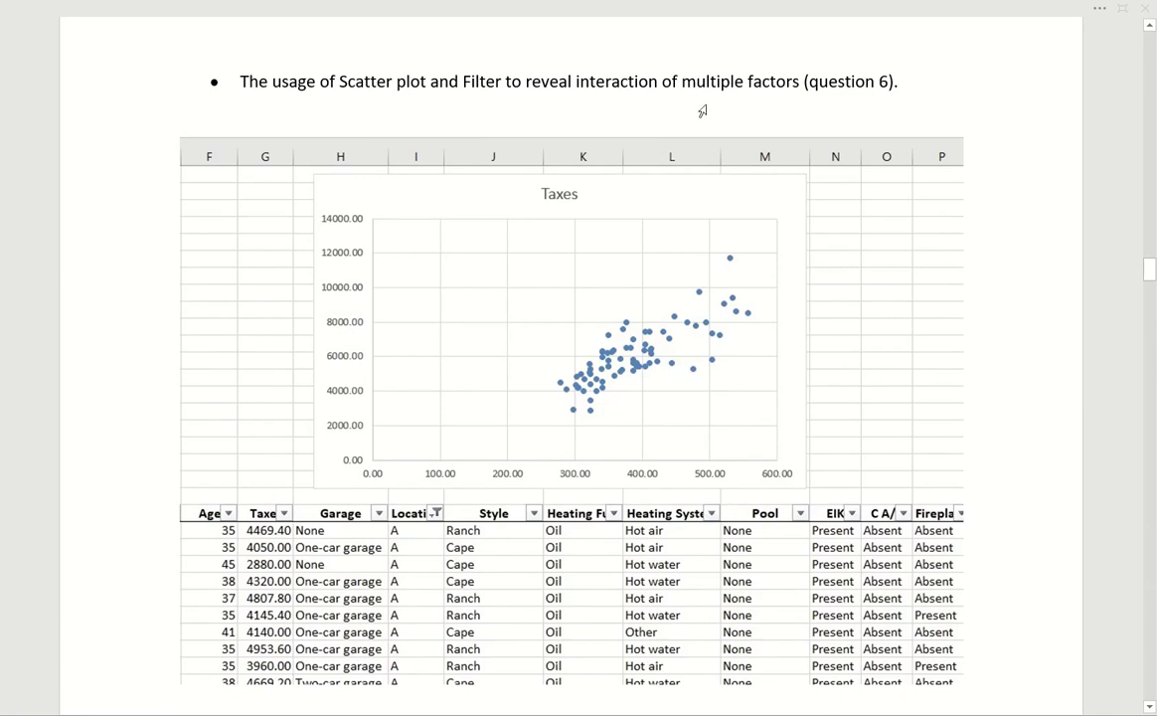
scroll(431, 184, down, 4)
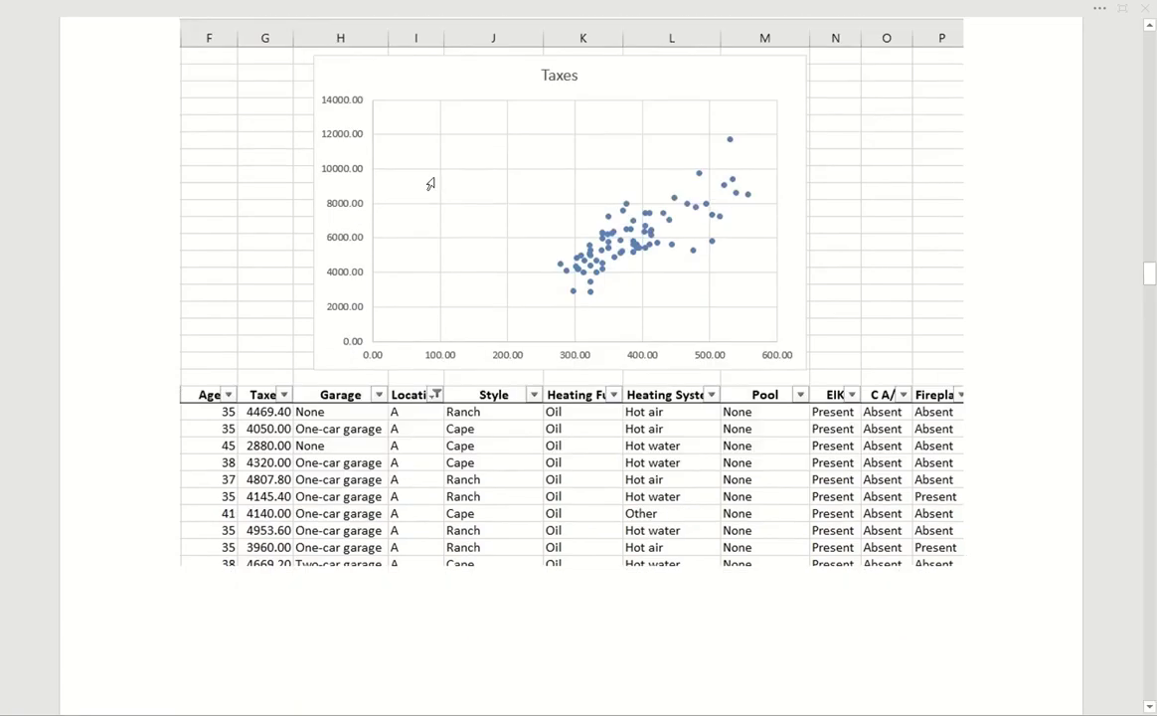
scroll(430, 184, up, 2)
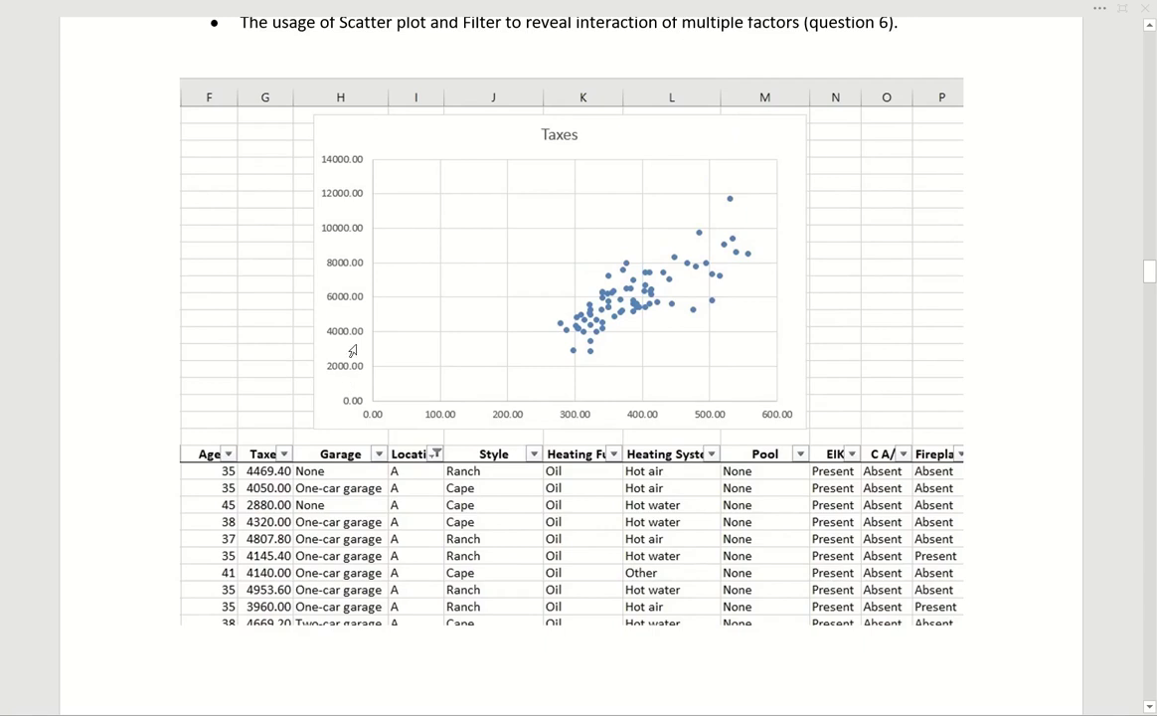